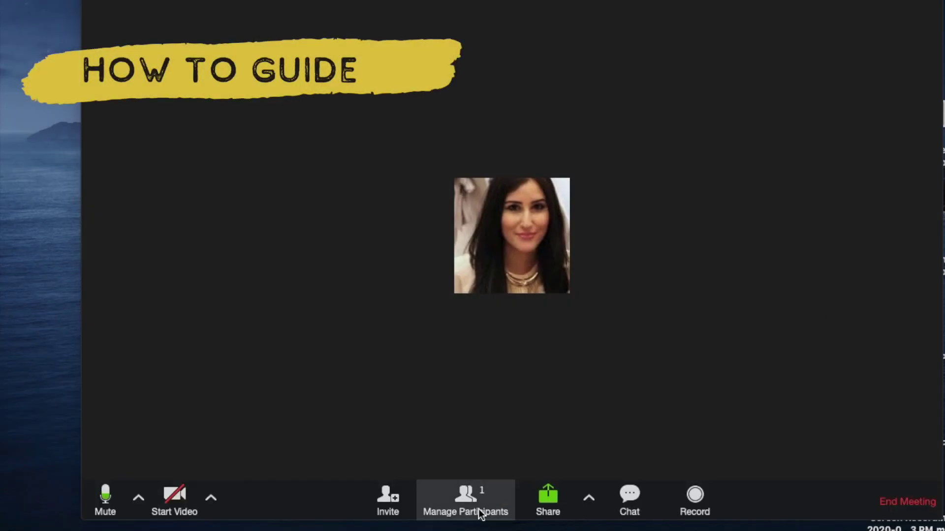
- Lock the meeting from the Participants panel's More menu and confirm, blocking new attendees
left_click(440, 500)
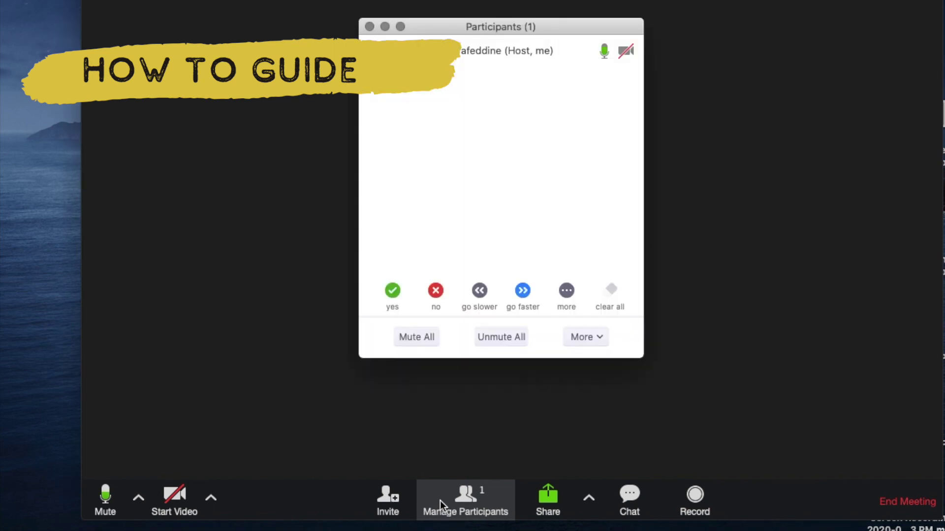
left_click(601, 336)
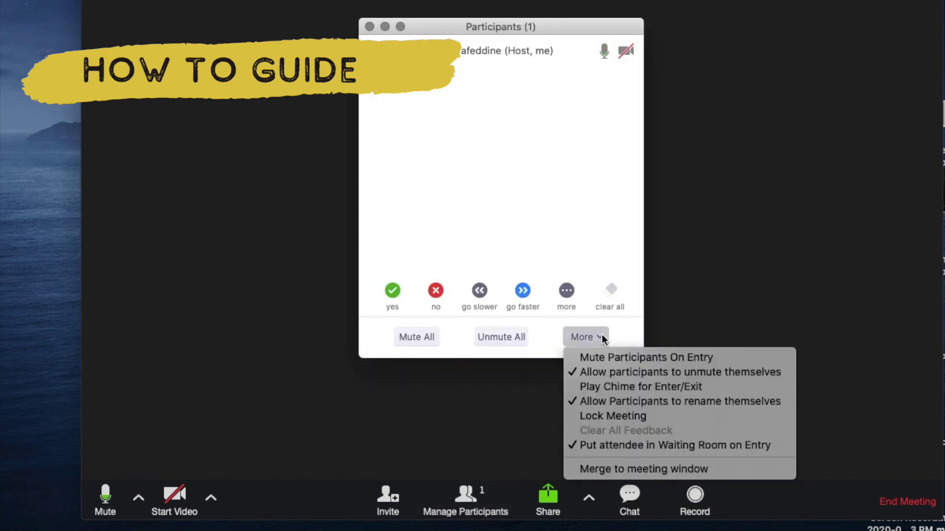
left_click(591, 416)
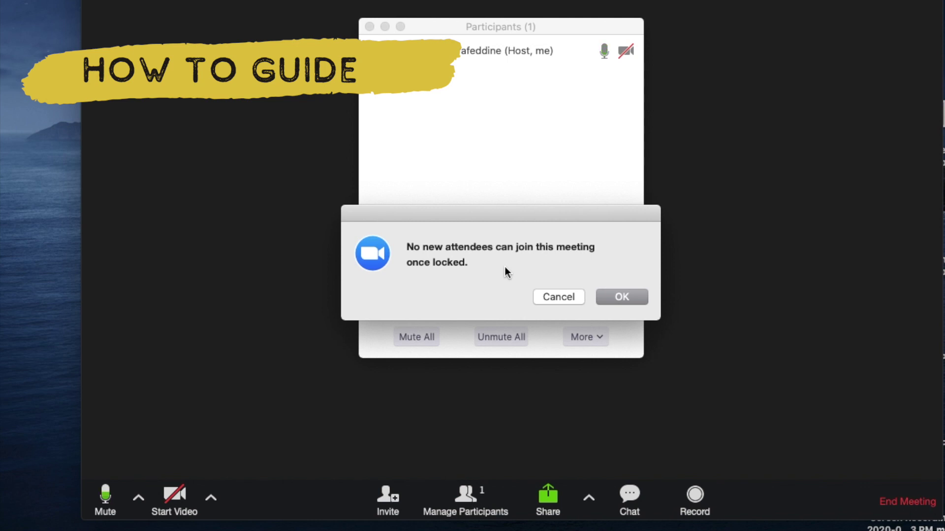
left_click(622, 297)
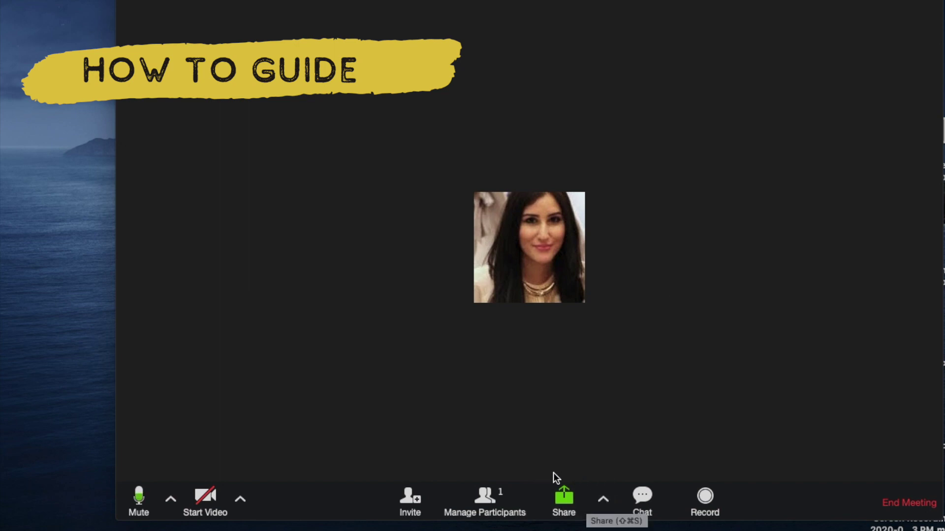
- In Advanced Sharing Options, set Who can share to All Participants
left_click(603, 499)
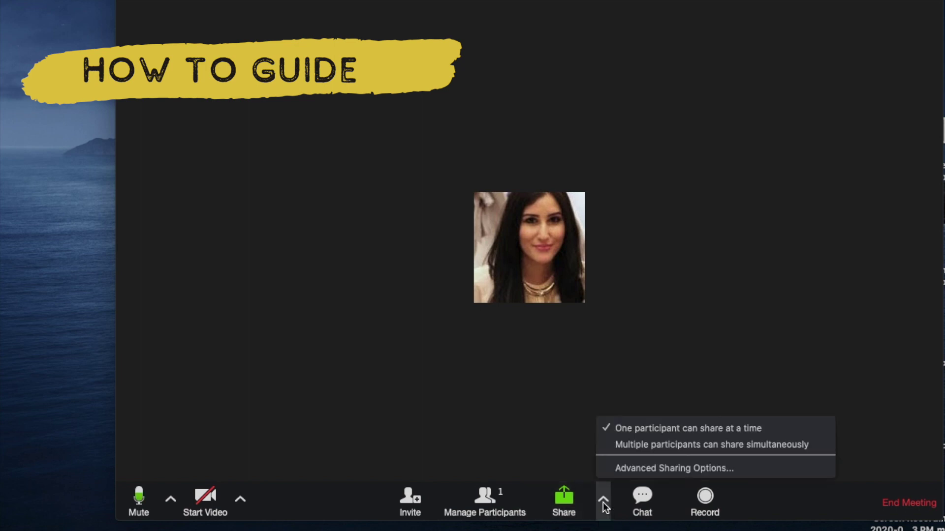
left_click(640, 468)
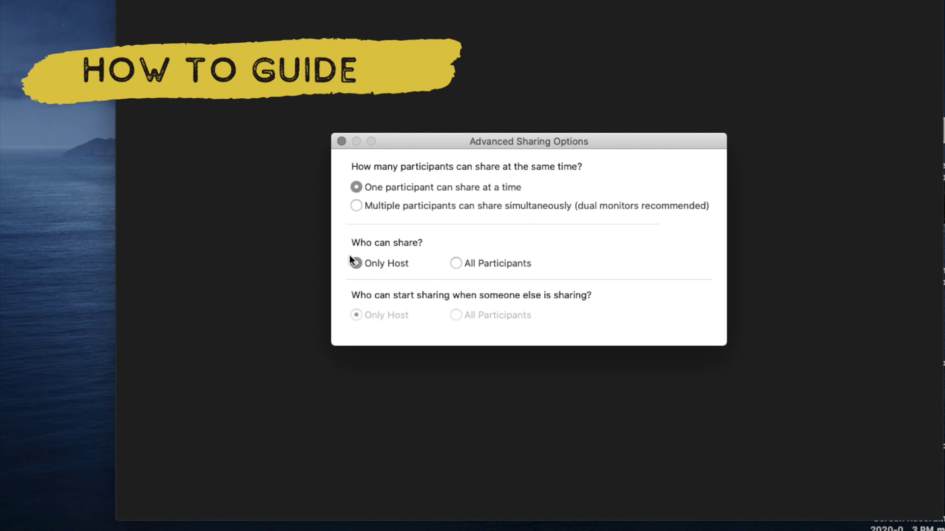
left_click(456, 264)
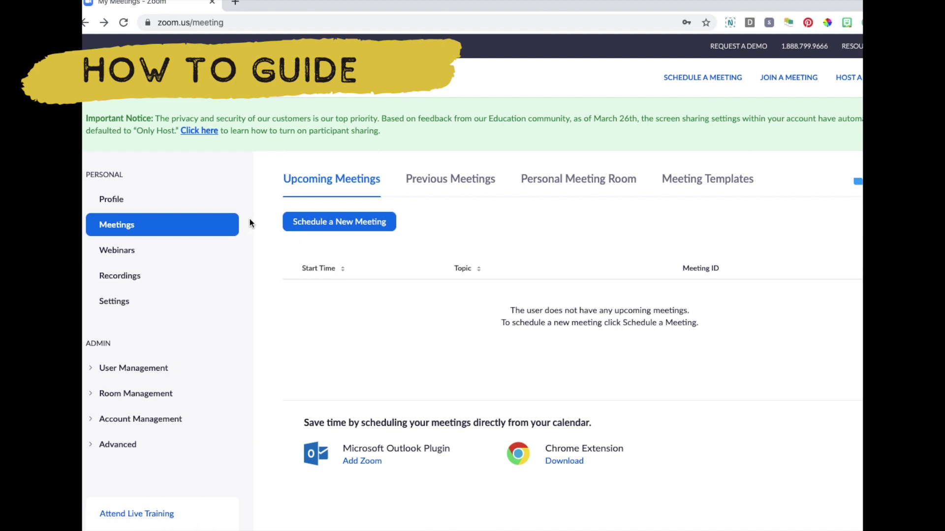
- Start scheduling a new meeting and scroll down to its Meeting Password field
left_click(307, 230)
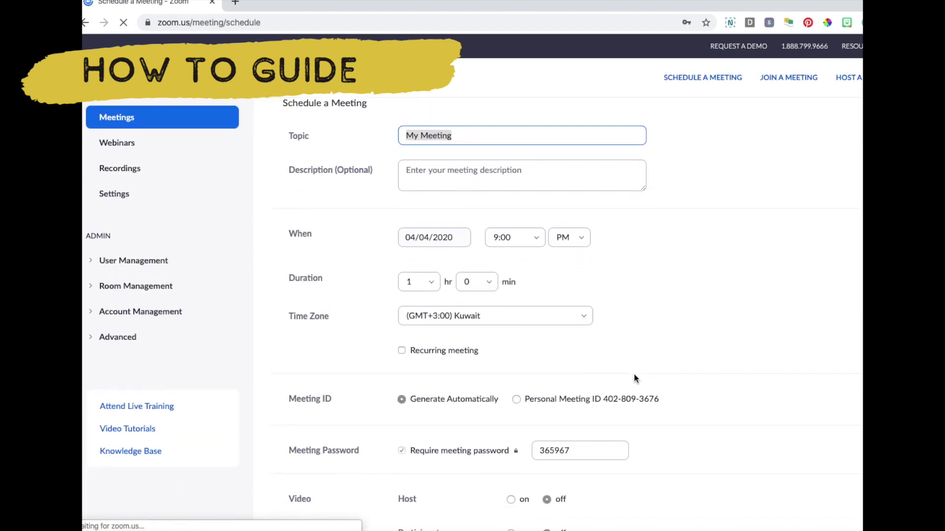
scroll(634, 374, "down", 4)
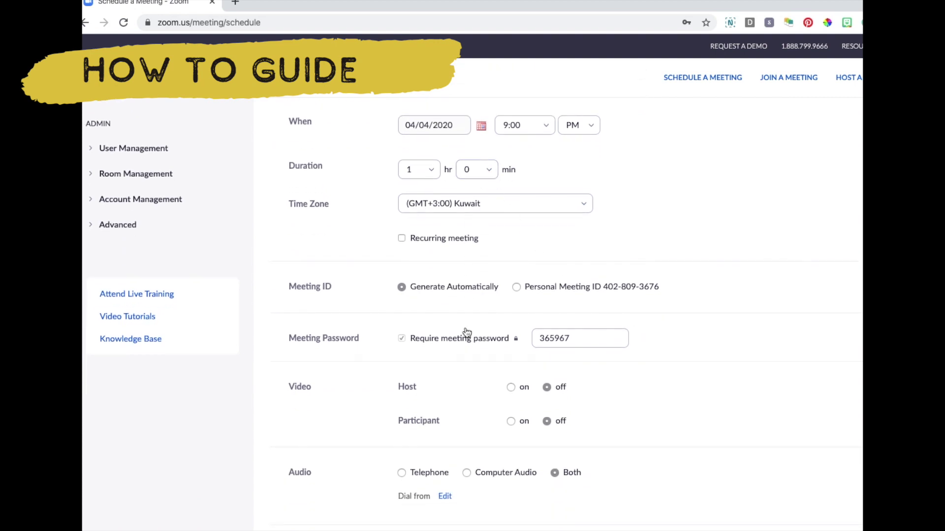
scroll(464, 331, "down", 3)
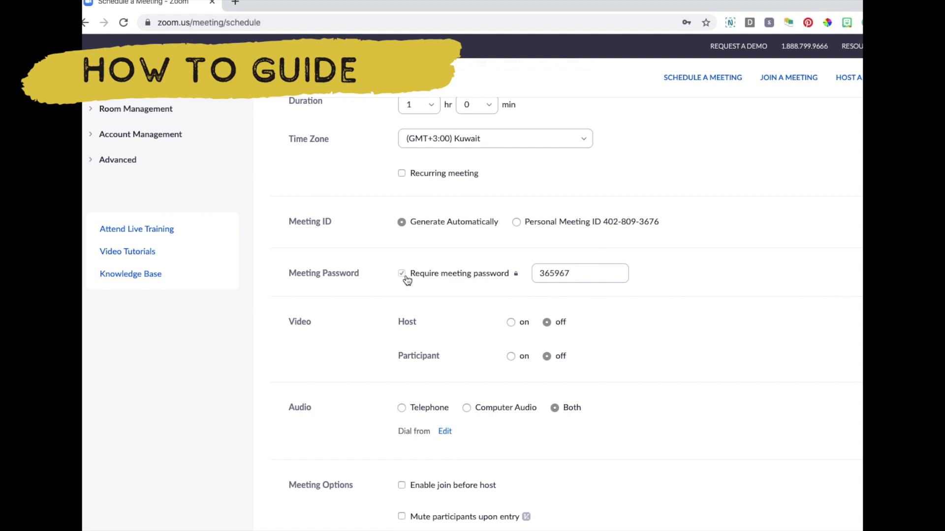
- Replace the generated meeting password with a new password of the host's choosing
left_click_drag(595, 272, 517, 268)
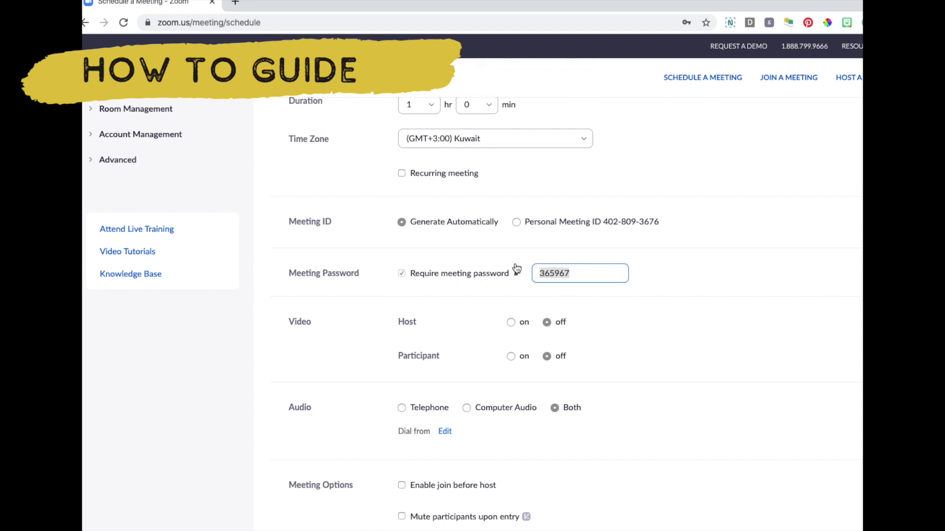
key("BackSpace")
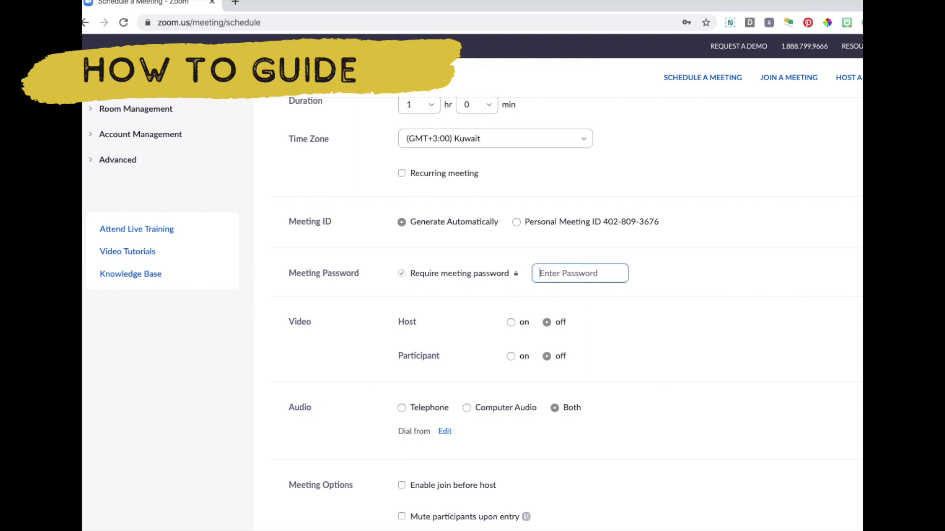
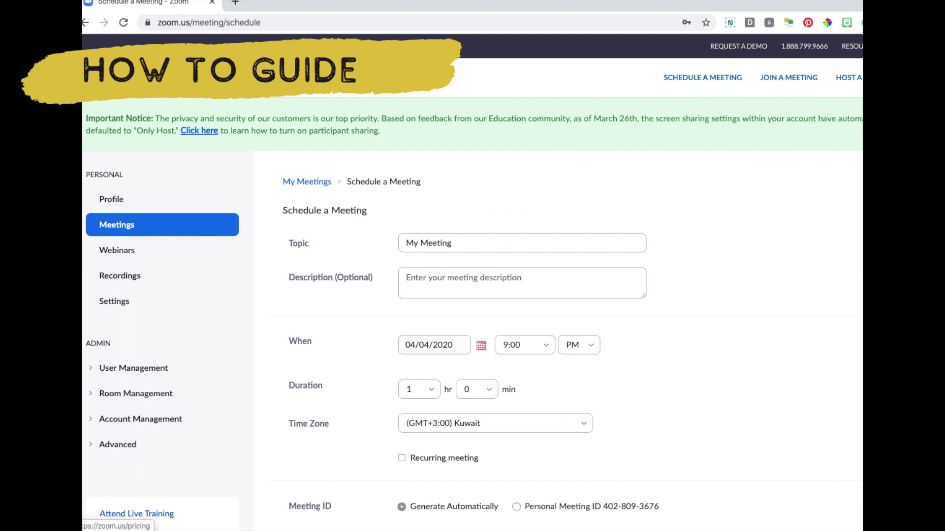
- Dismiss the overlay on the schedule form and open the account's meeting Settings page
mouse_move(187, 80)
left_click(746, 429)
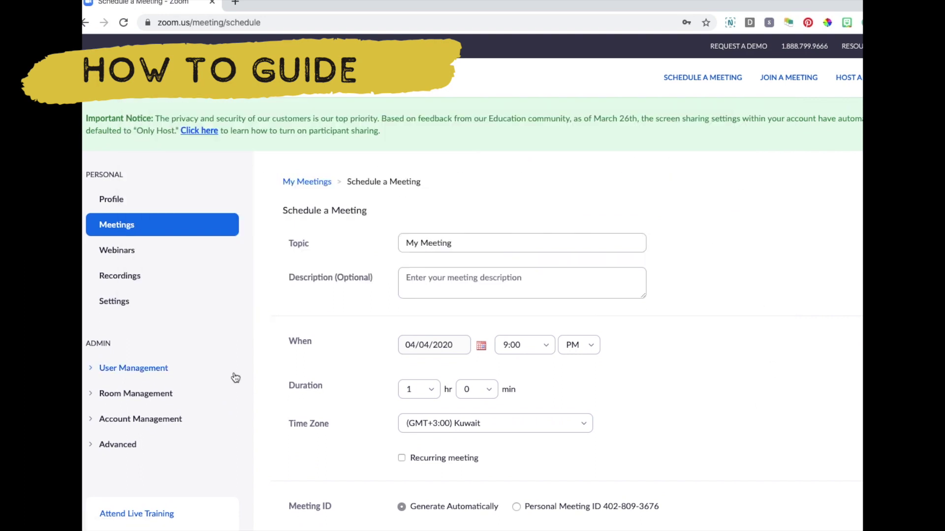
left_click(131, 306)
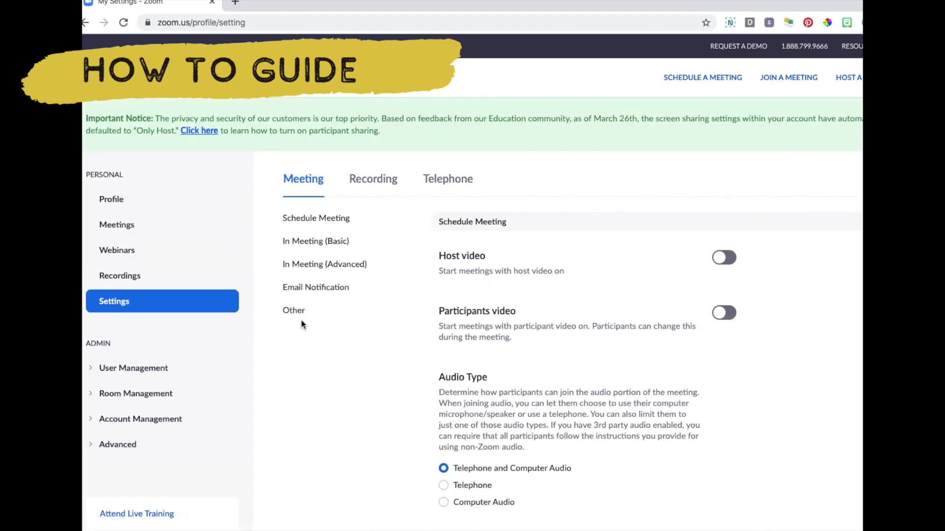
scroll(301, 324, "down", 2)
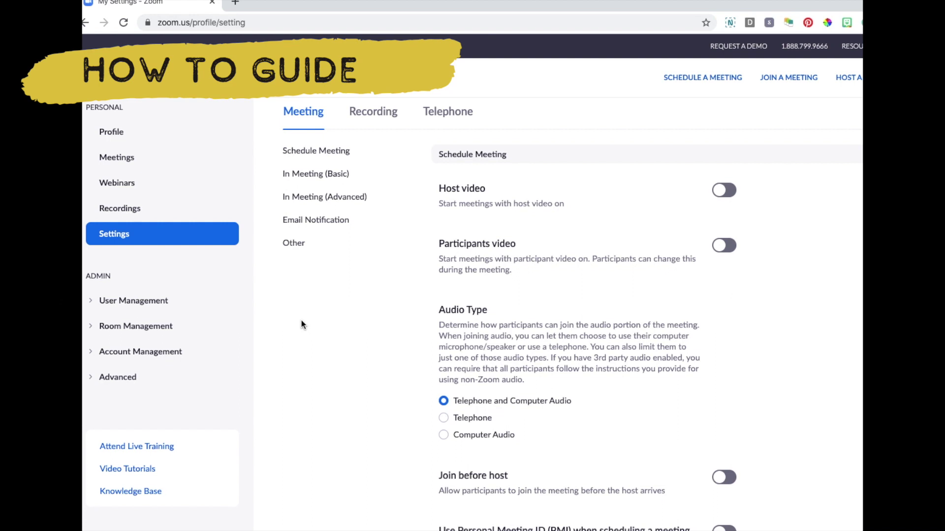
scroll(301, 324, "down", 1)
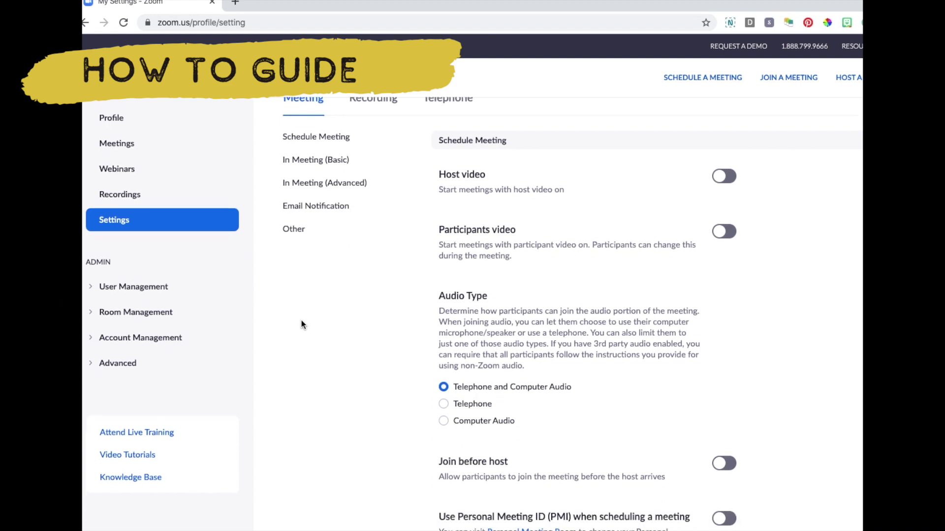
- Jump to In Meeting (Basic) and scroll to the Screen sharing, Annotation and Whiteboard toggles
left_click(327, 160)
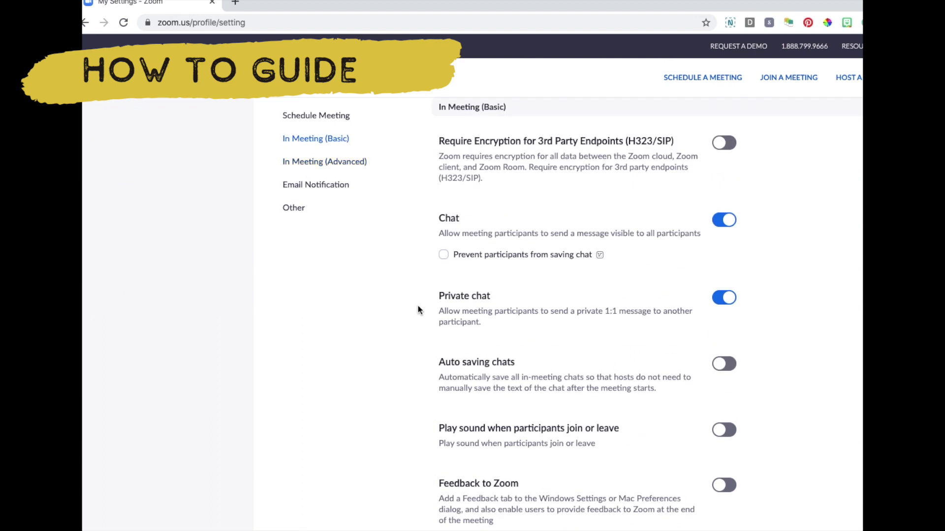
scroll(569, 319, "down", 1)
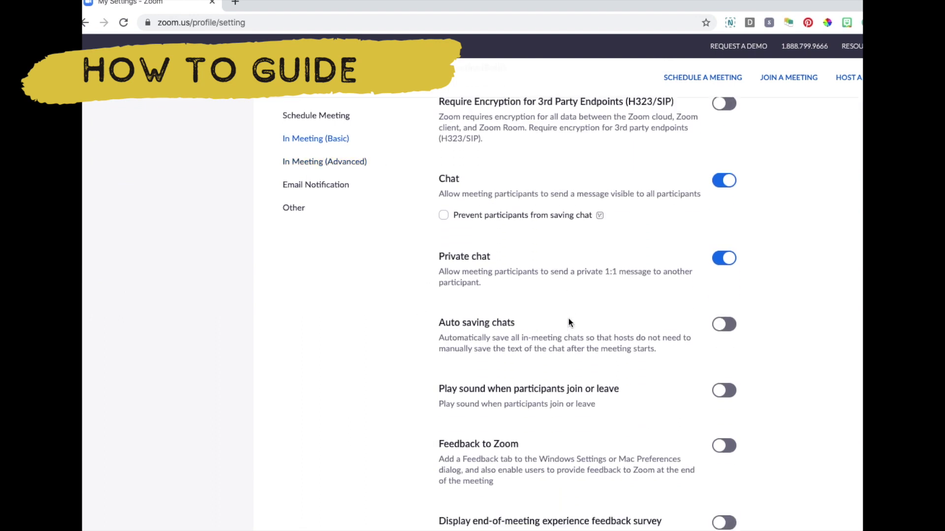
scroll(569, 317, "down", 8)
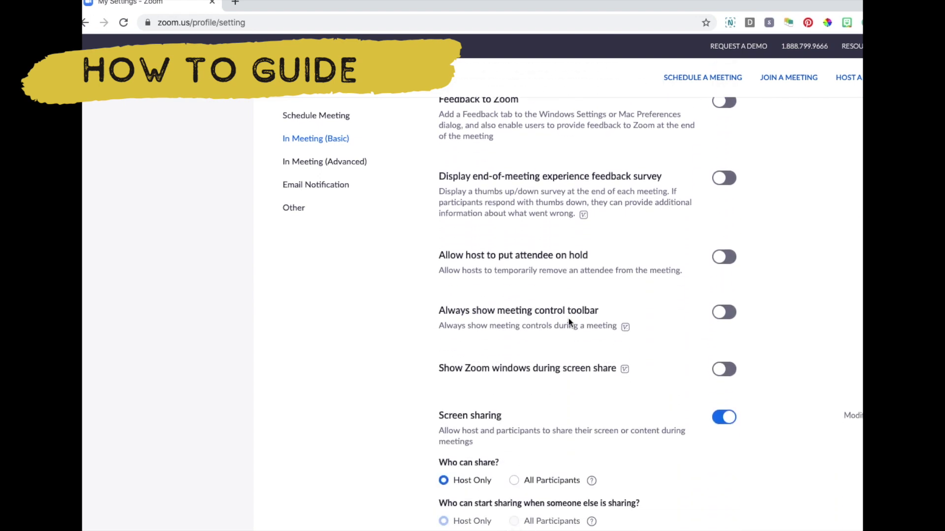
scroll(568, 320, "down", 4)
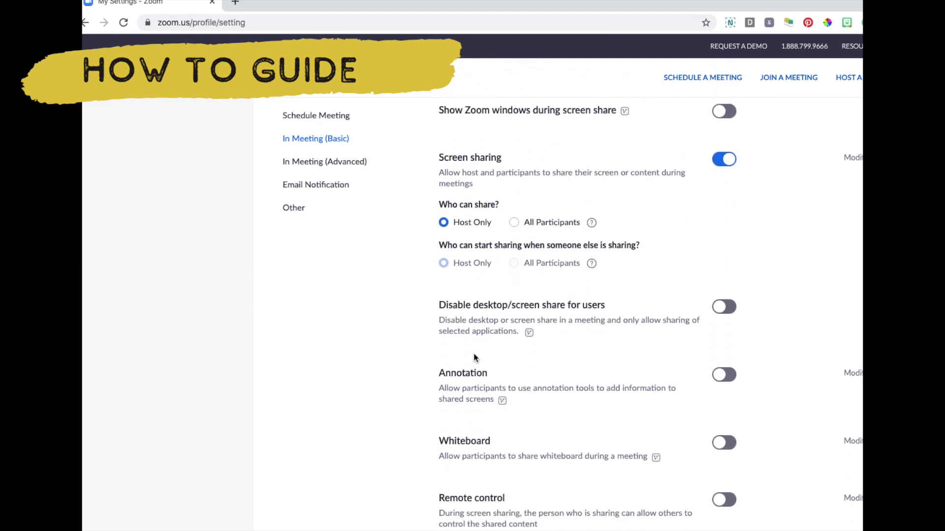
scroll(433, 372, "down", 2)
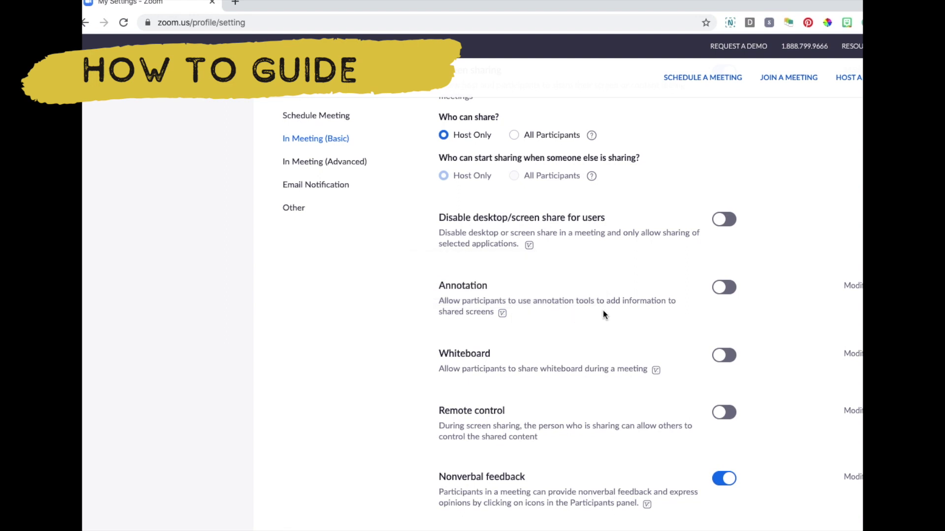
left_click(730, 291)
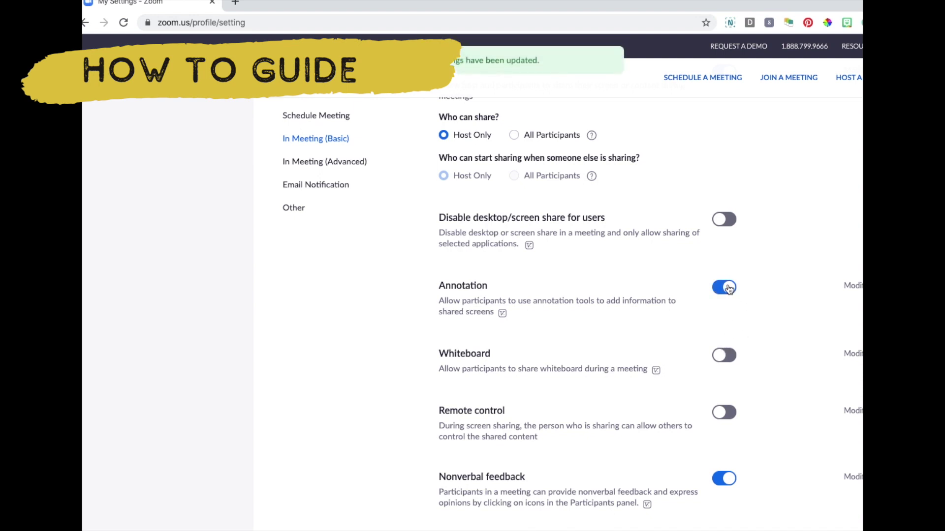
left_click(729, 288)
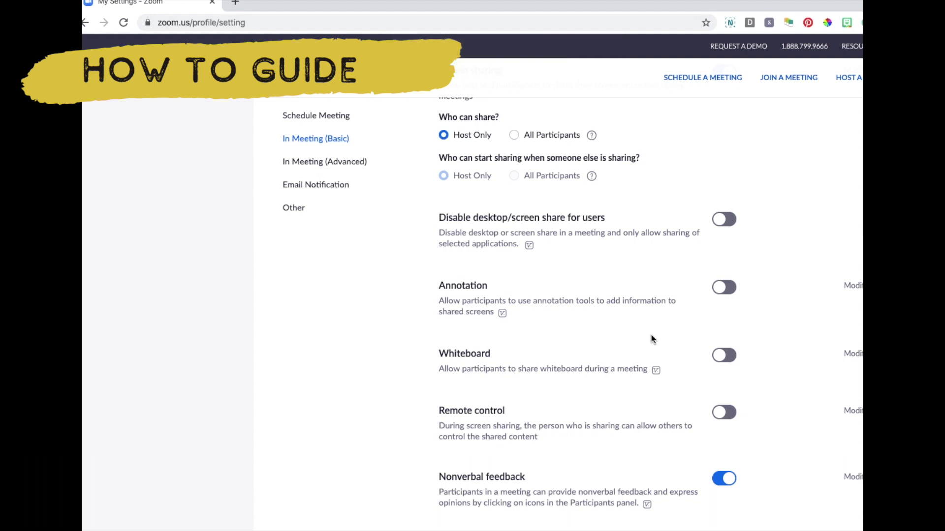
scroll(651, 334, "down", 1)
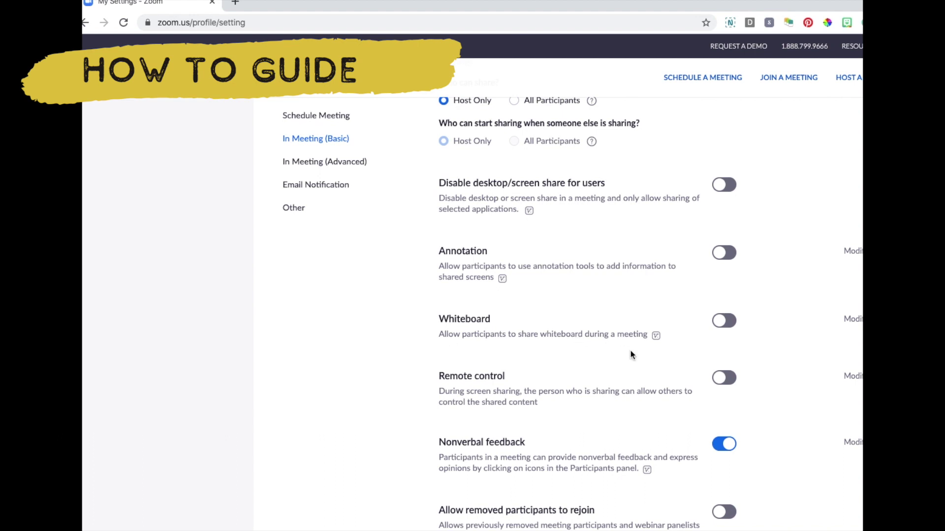
left_click(719, 323)
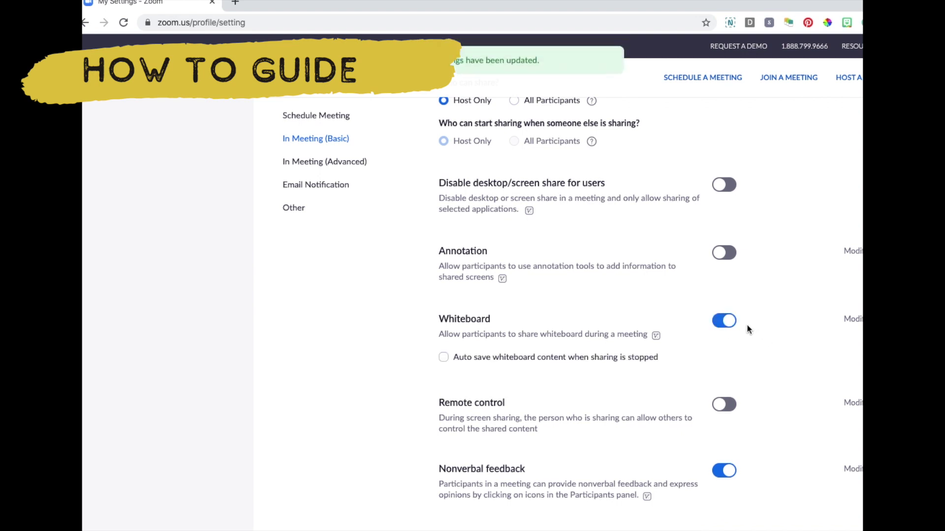
left_click(729, 320)
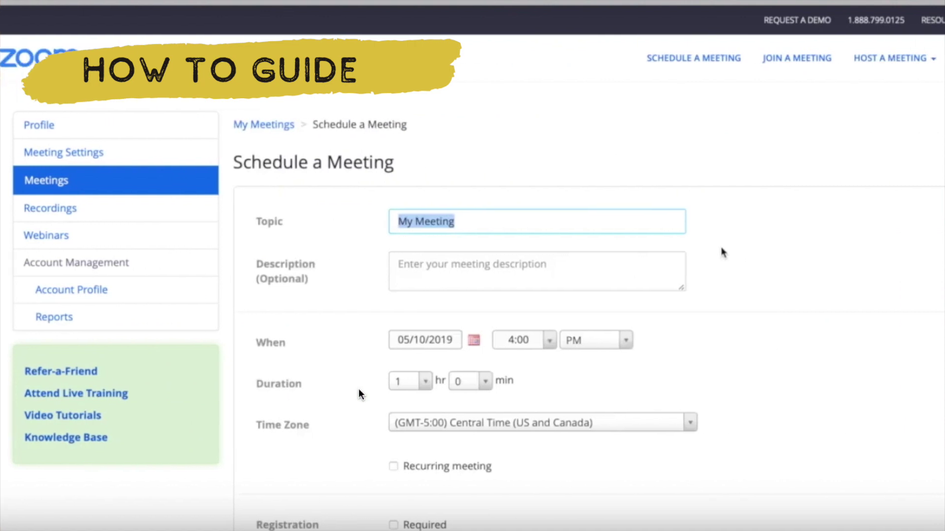
- Enter Test1 as the meeting topic and tick Registration Required
scroll(98, 499, "down", 2)
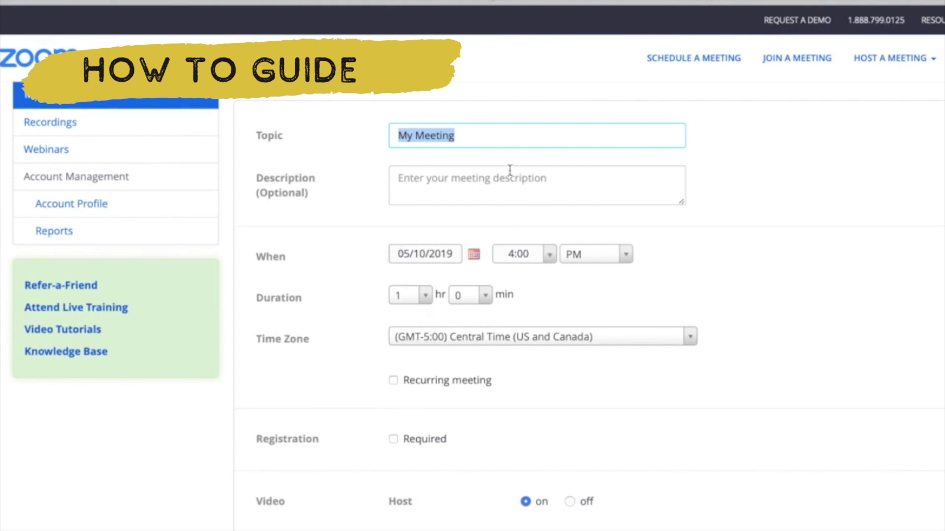
type("Test1")
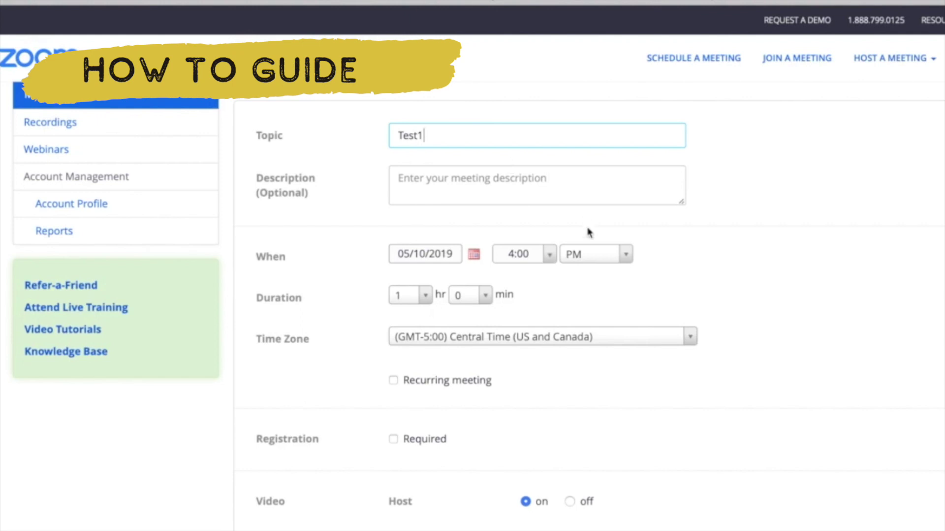
scroll(601, 333, "down", 2)
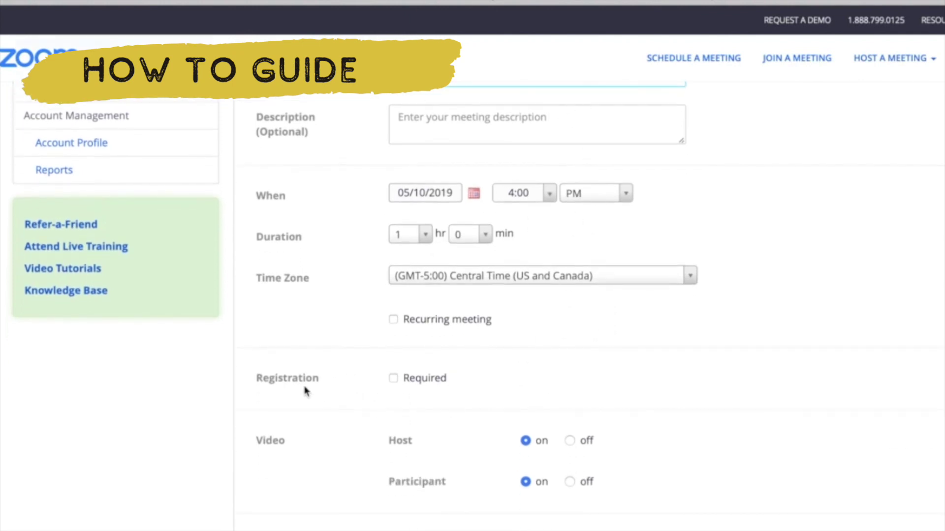
left_click(394, 380)
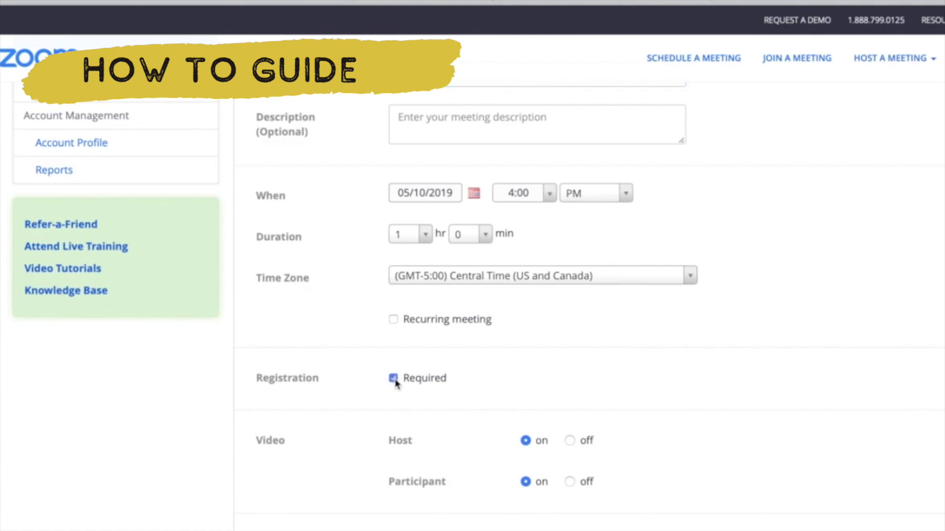